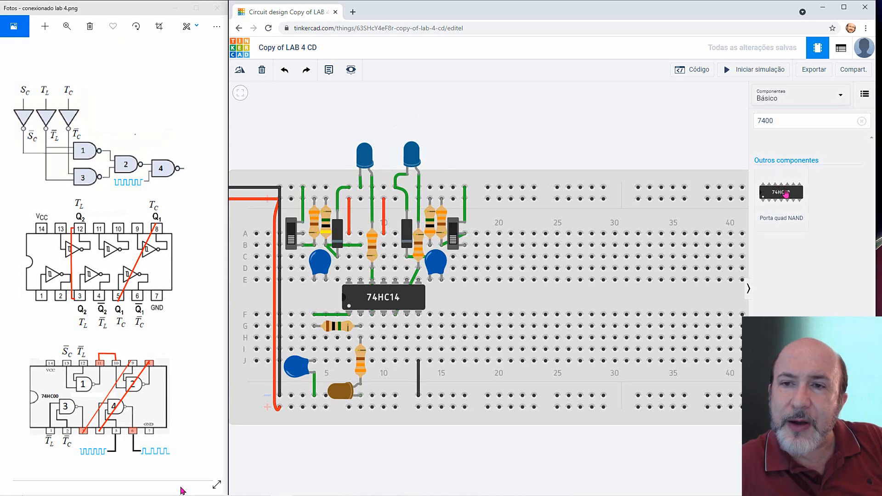
Place the 74HC00 across the breadboard's centre gap in columns 22–28 and wire A22 to the upper positive rail in red
drag(786, 195, 559, 302)
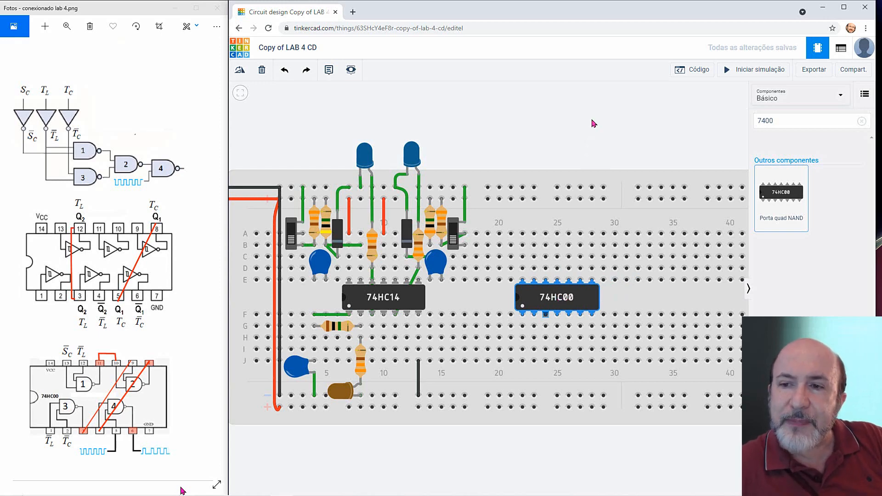
click(563, 161)
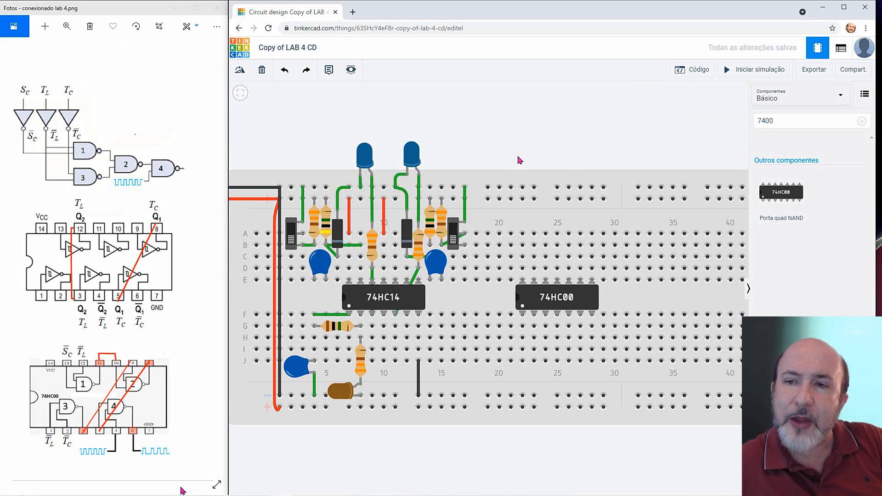
click(522, 234)
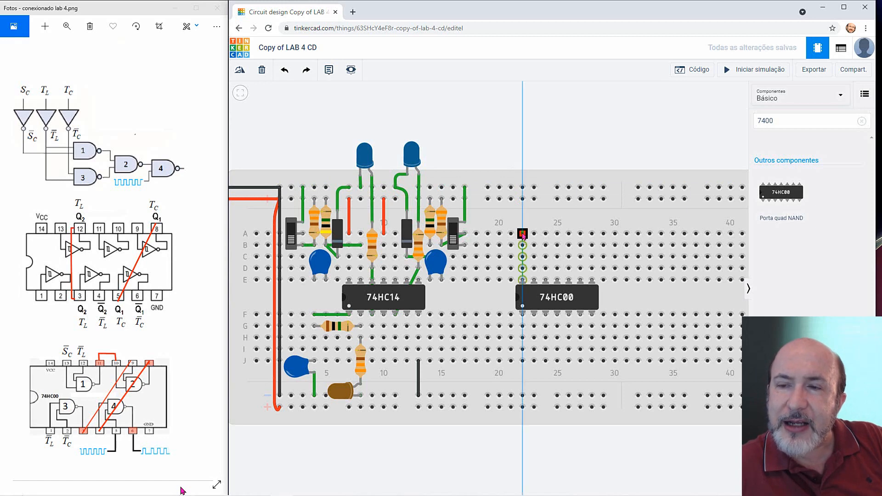
click(522, 198)
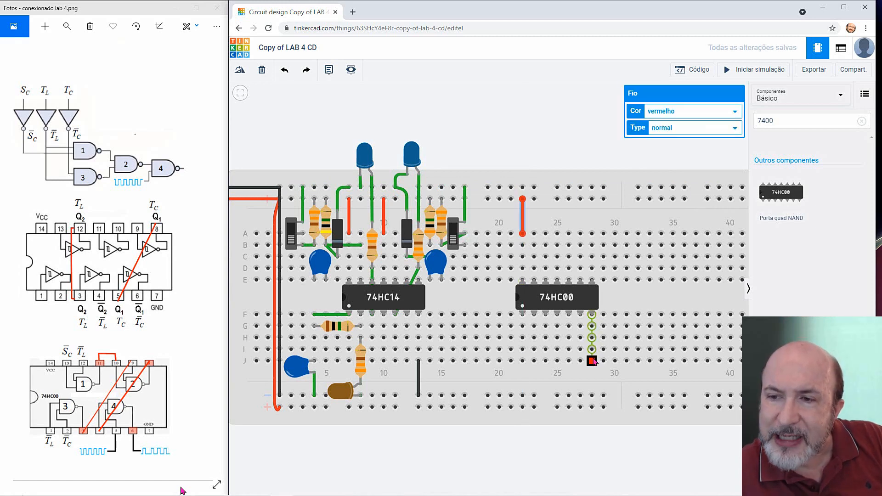
Wire J28, the 74HC00's ground column, to the lower negative rail and set the wire's colour to black (preto)
click(592, 361)
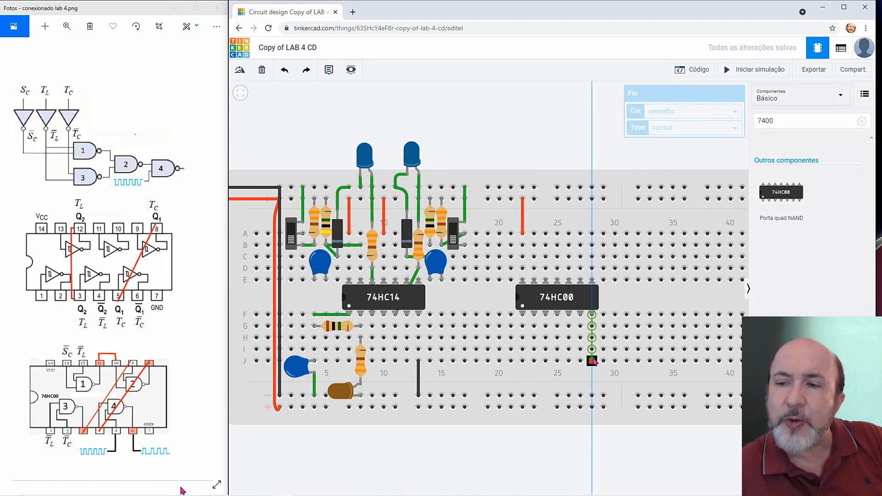
click(592, 395)
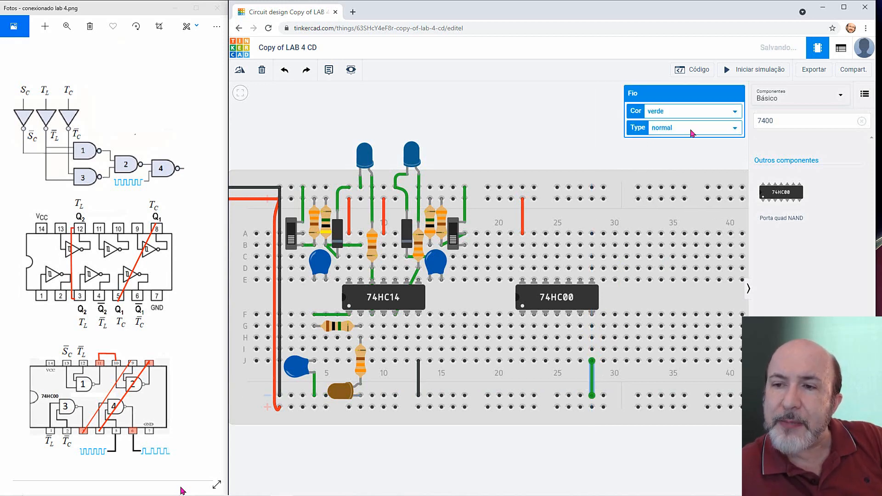
click(738, 114)
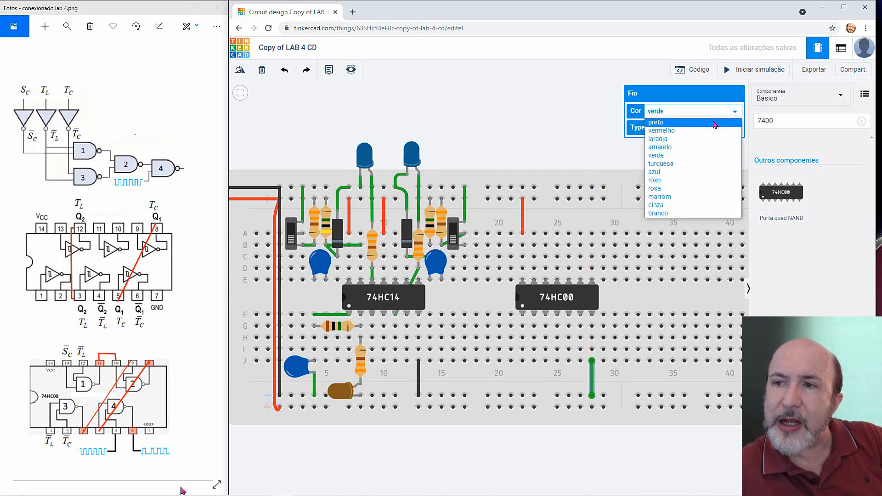
click(702, 127)
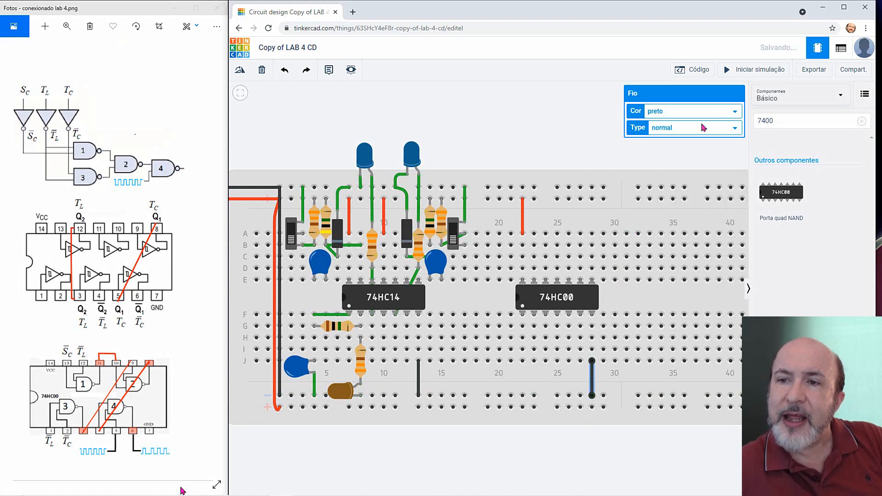
click(568, 120)
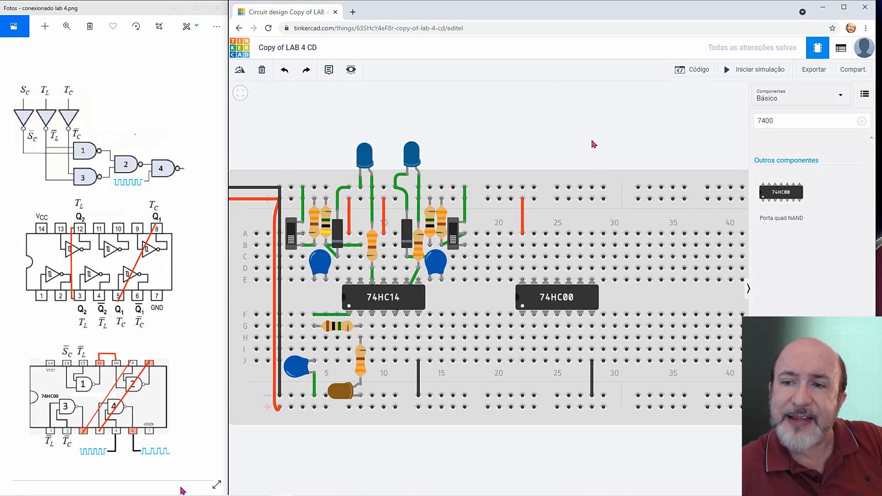
Add two diagonal green wires across the 74HC00, from E28 to F25 and from E27 to F24
click(592, 280)
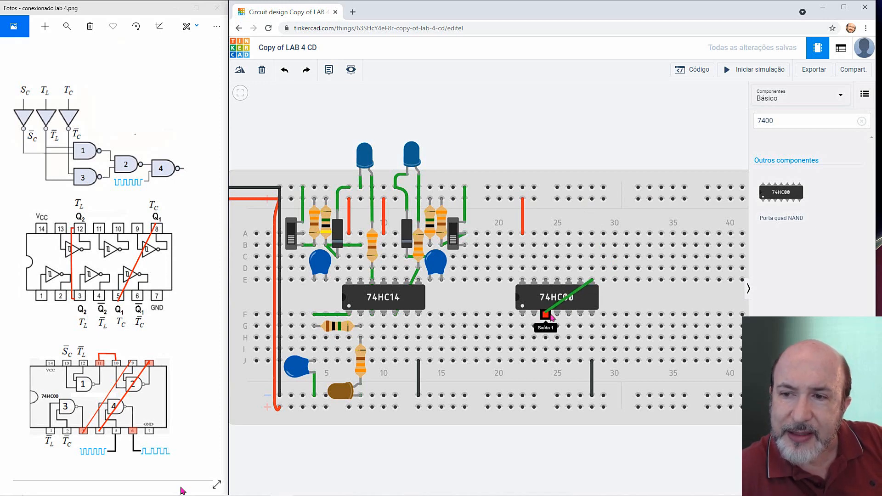
click(559, 316)
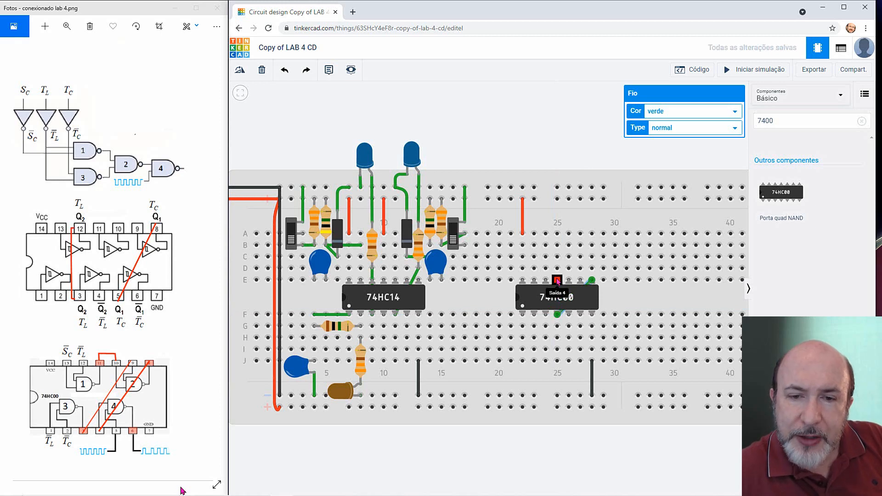
click(581, 280)
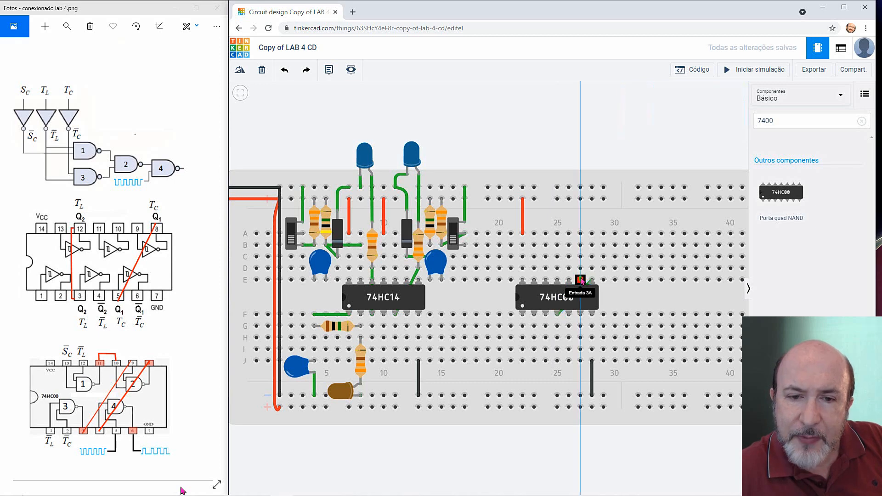
click(545, 315)
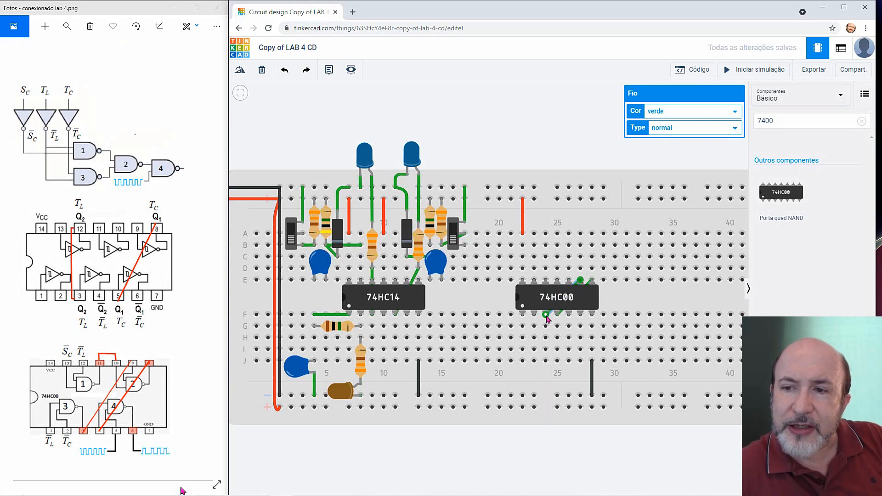
Bridge columns 25 and 26 above the 74HC00 with a short green wire in row D
click(557, 268)
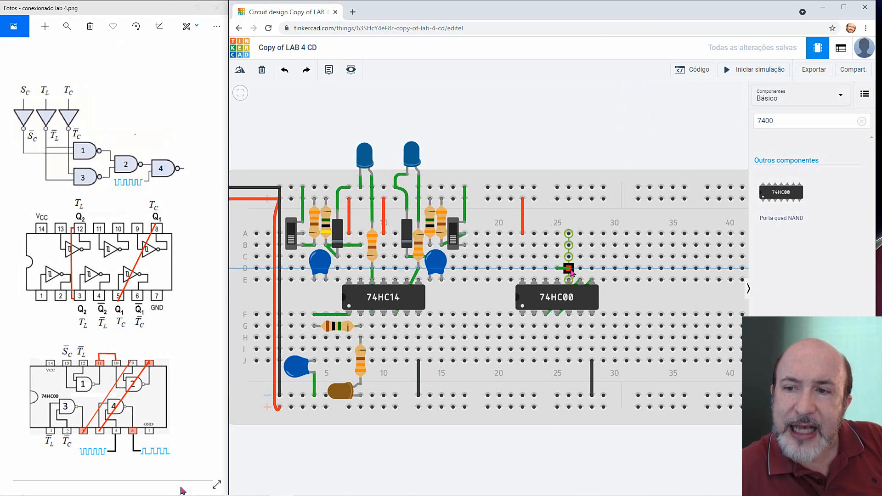
click(569, 269)
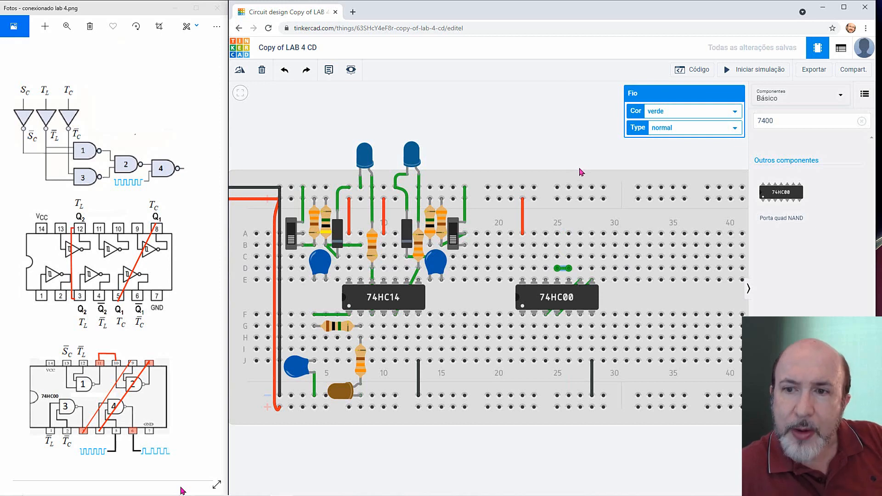
click(478, 299)
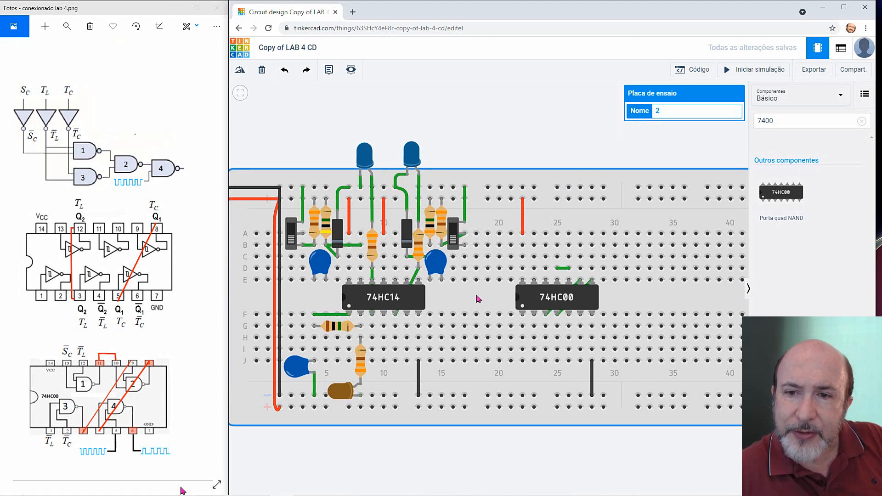
click(486, 150)
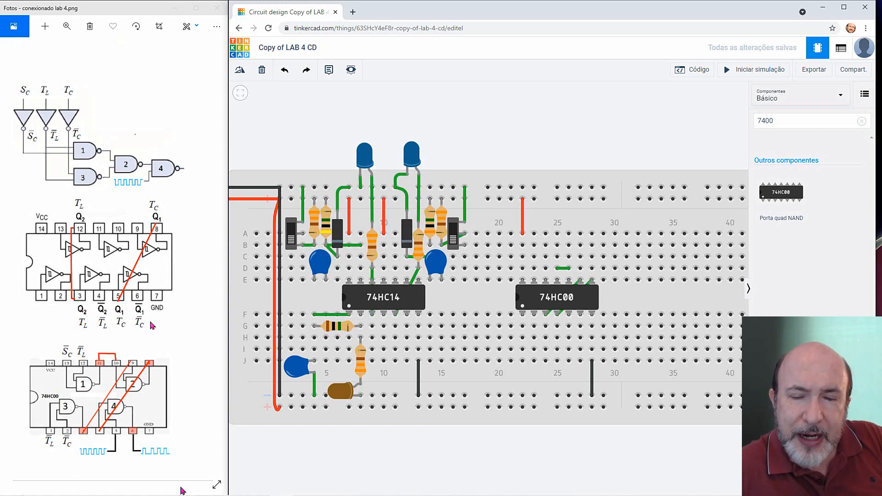
Wire G10 below the 74HC14 to G22, the column of the 74HC00's pin 1, in green
click(384, 326)
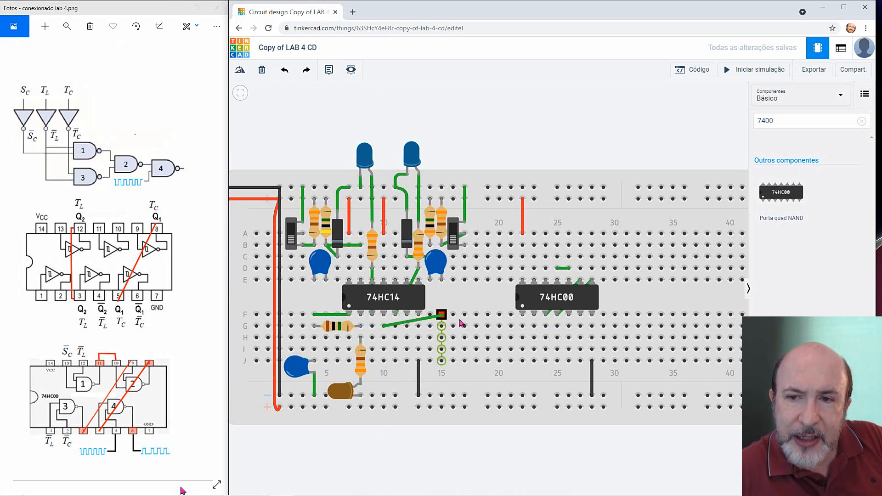
click(523, 326)
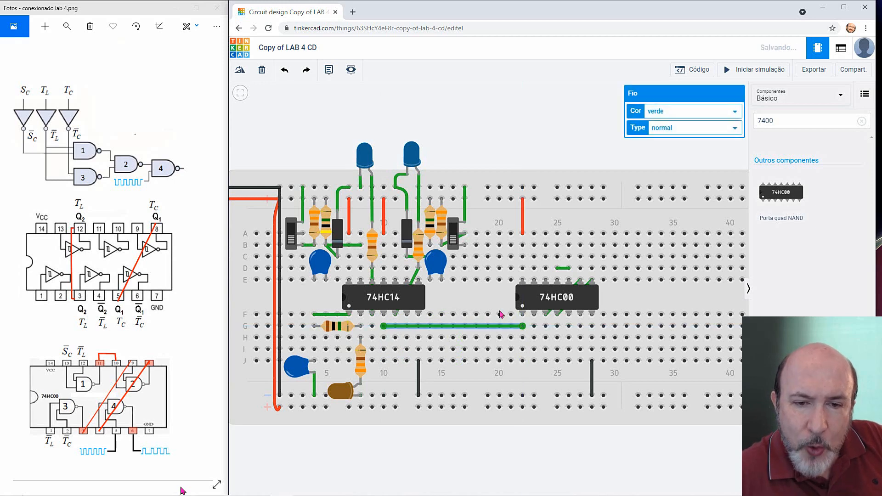
key(Escape)
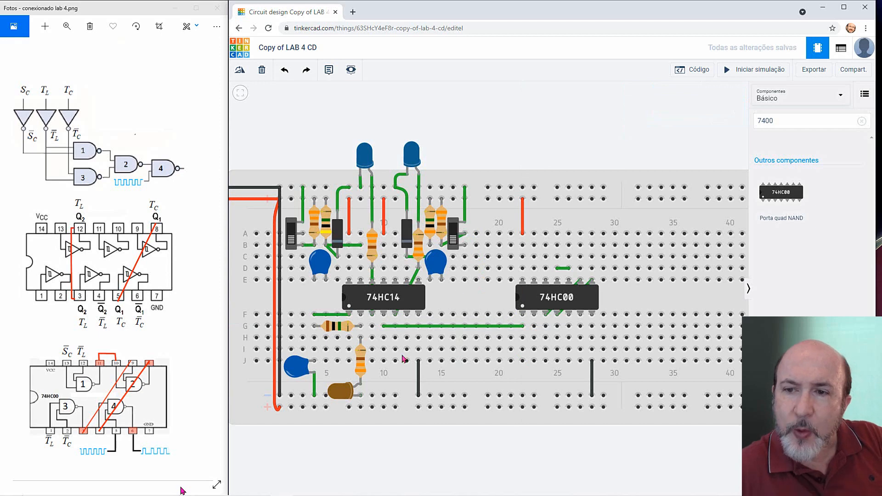
Wire J12 to J23 for the 74HC00's pin 2, and run a wire from G22 over the chip to D24
click(406, 360)
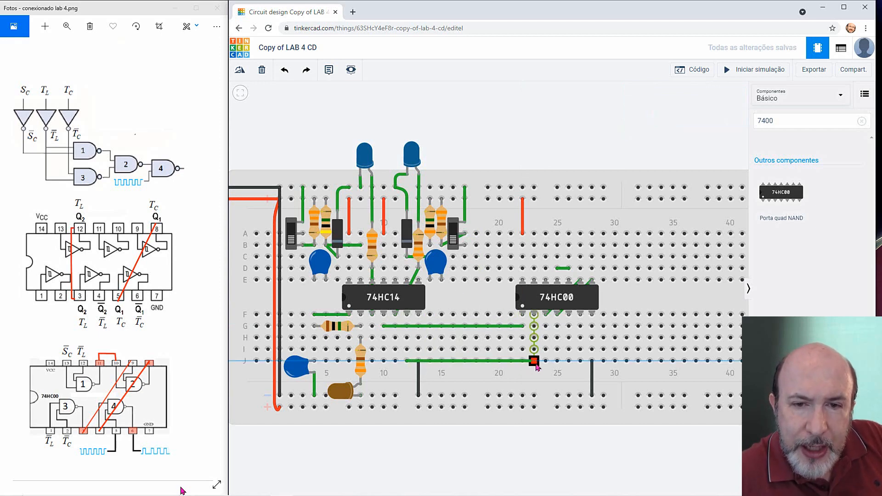
click(535, 361)
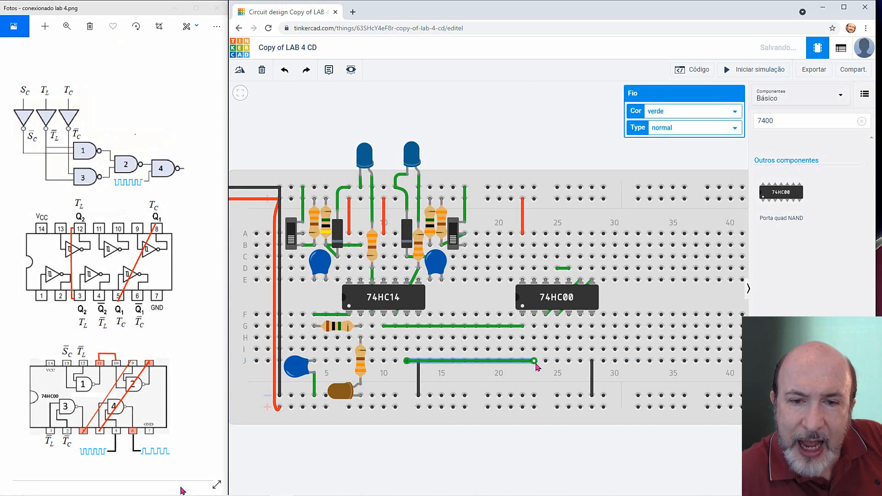
click(482, 299)
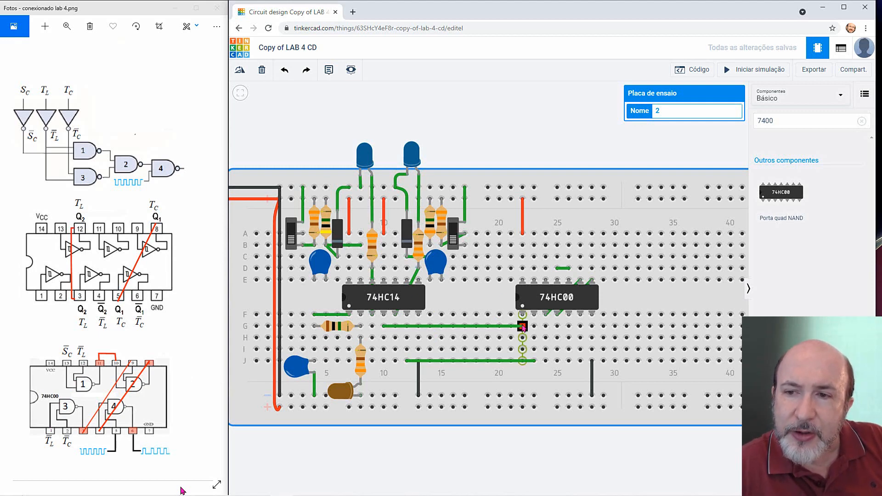
drag(524, 327, 536, 273)
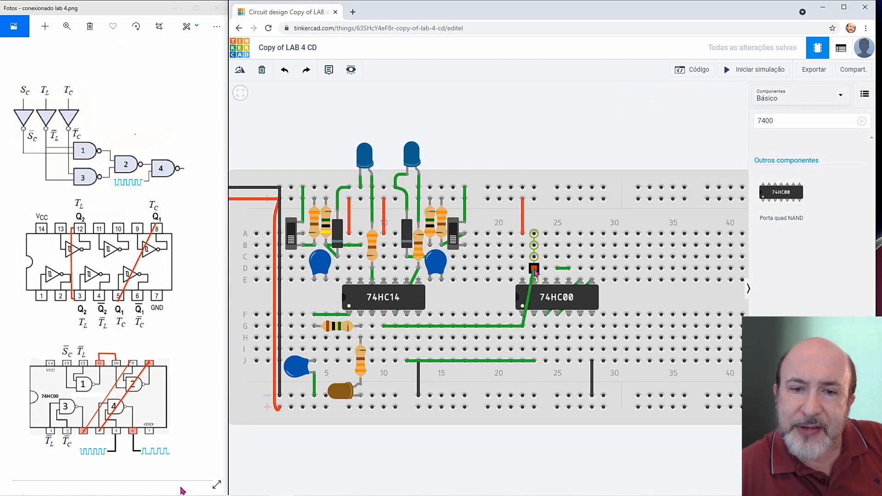
drag(536, 273, 546, 272)
Duplicate the slide switch near column 17, toggle the copy, rotate it to horizontal and place its pins in D19–D21
click(454, 239)
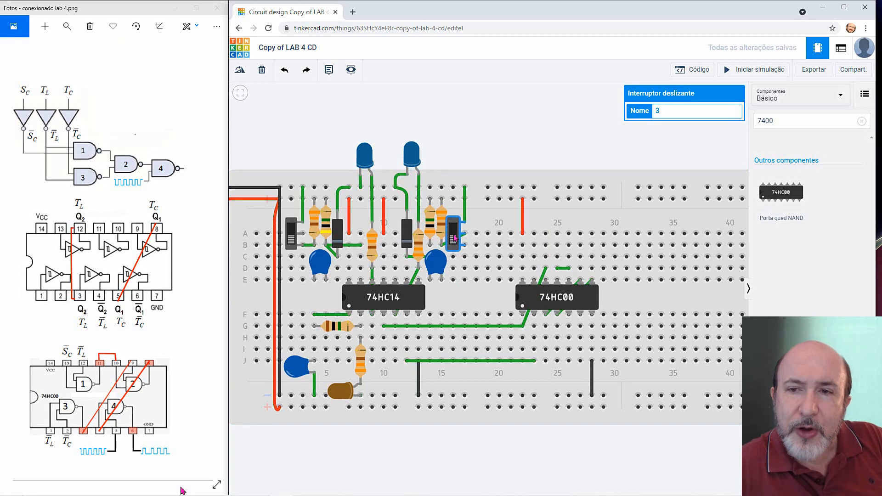
key(ctrl+c)
key(ctrl+v)
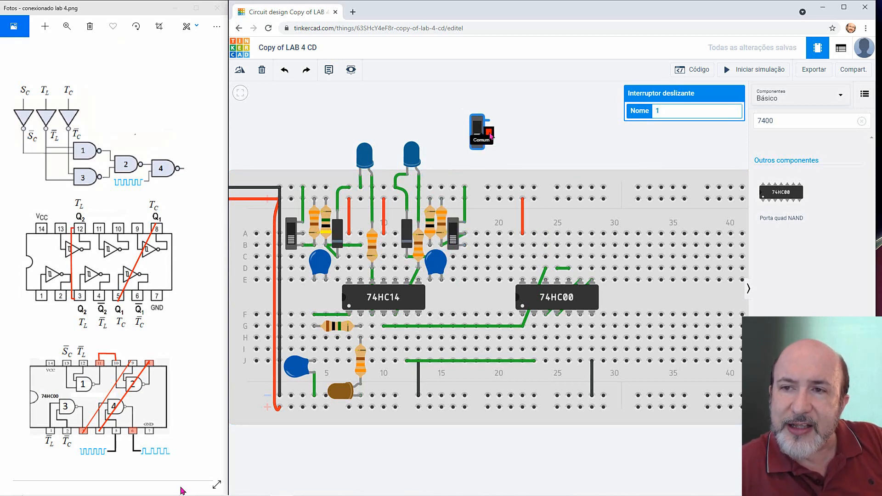
click(490, 135)
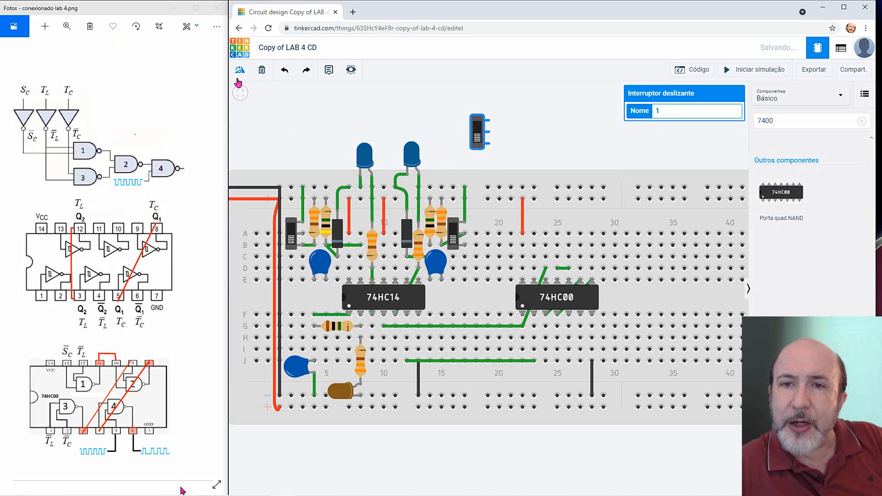
click(240, 74)
click(240, 73)
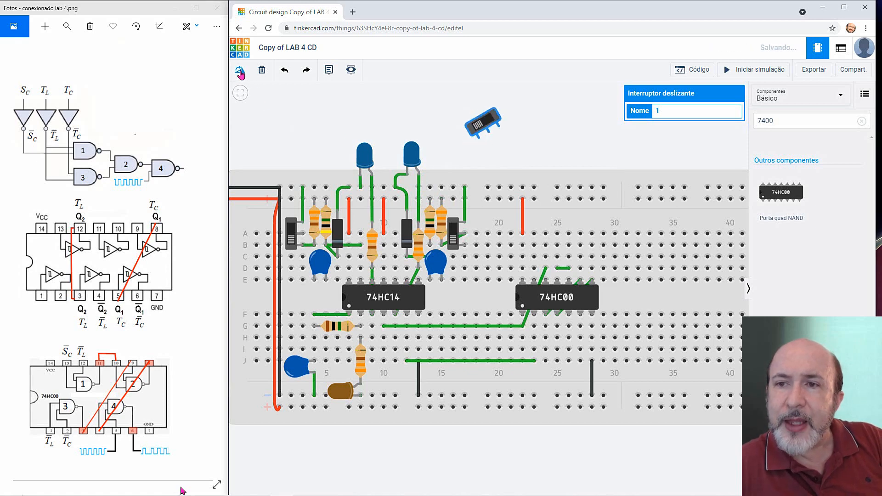
click(240, 74)
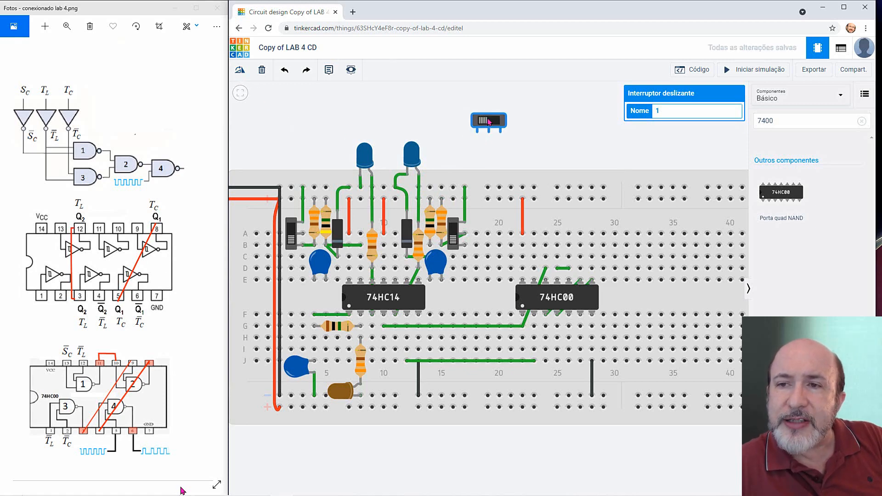
drag(493, 134, 499, 259)
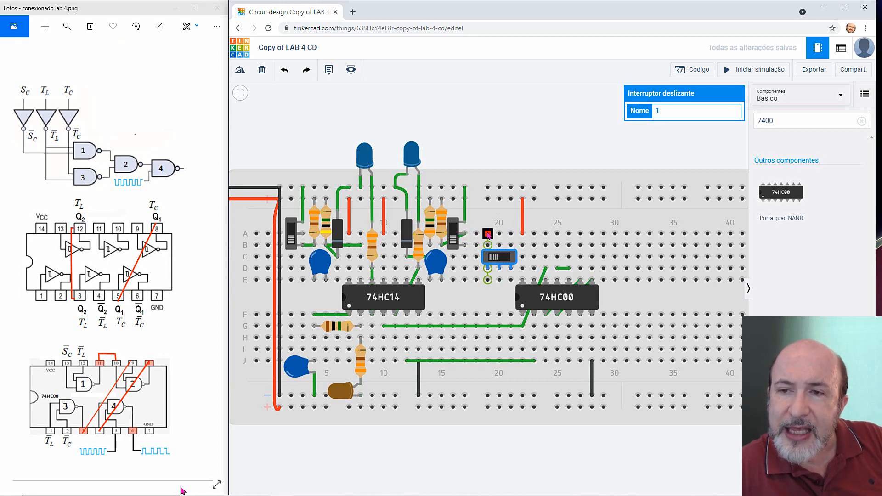
Wire the new switch's end terminals: A19 to the upper negative rail in black and A21 to the upper positive rail
click(487, 233)
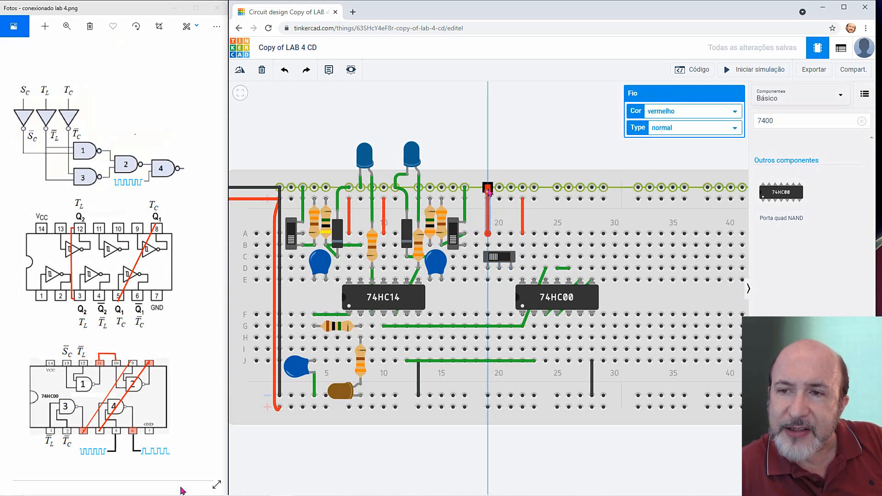
click(488, 187)
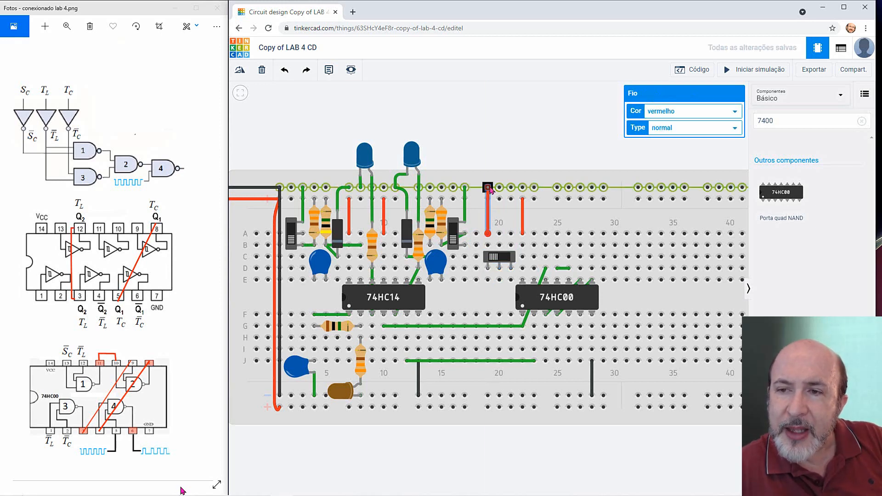
click(736, 113)
click(729, 124)
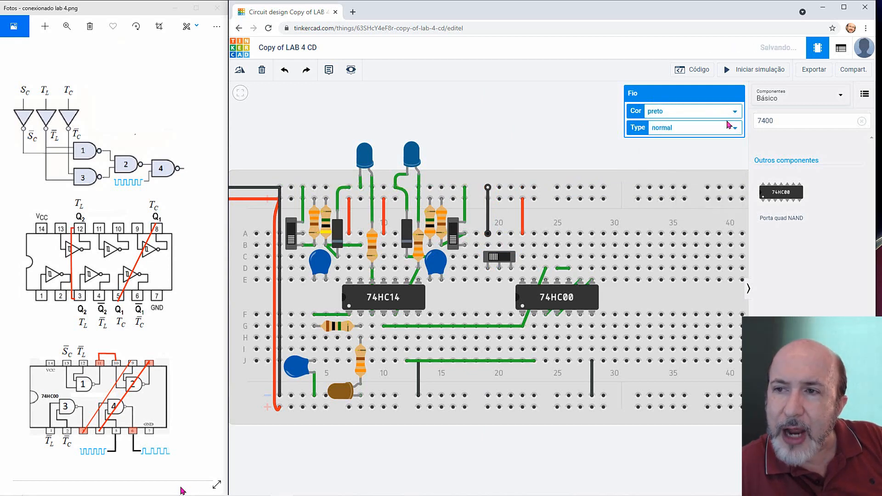
click(511, 233)
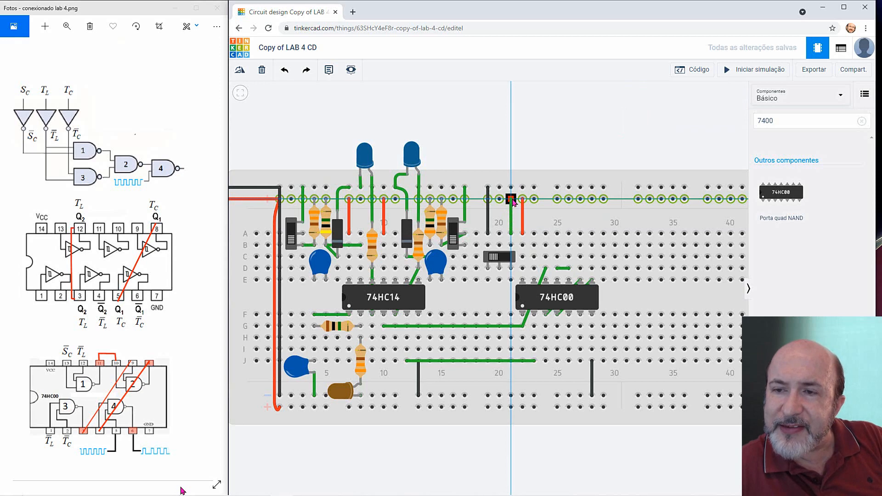
click(511, 199)
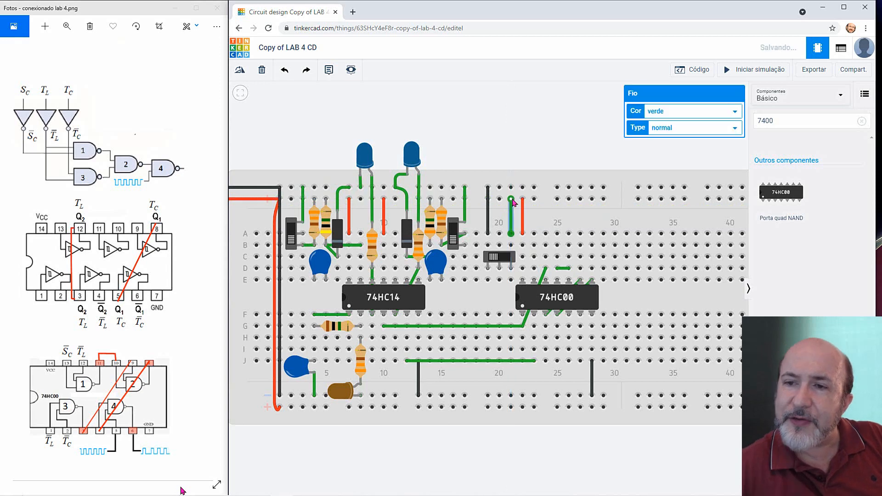
Colour the wire from A21 to the upper positive rail red and shift the horizontal slide switch up to pins C19–C21
click(734, 115)
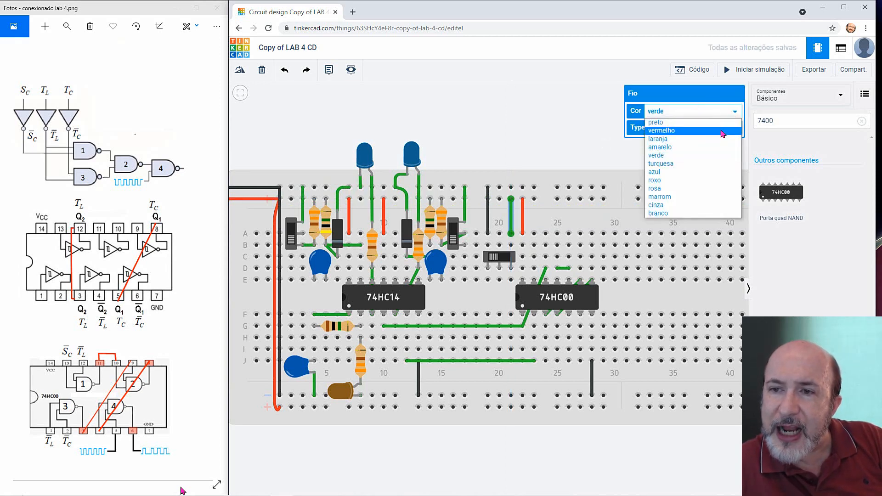
click(723, 131)
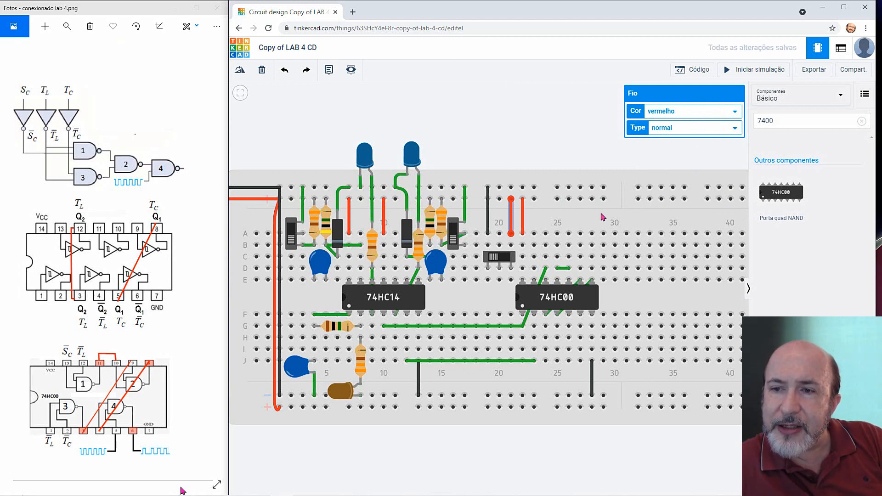
click(504, 256)
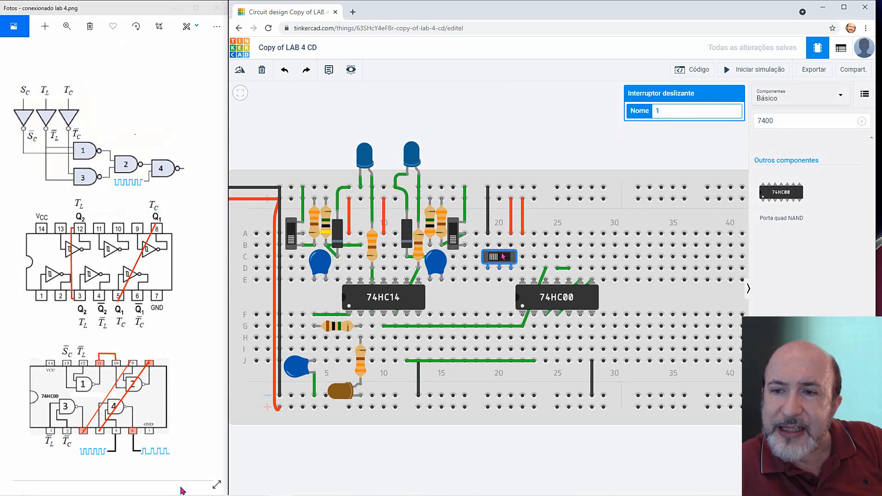
drag(503, 256, 504, 240)
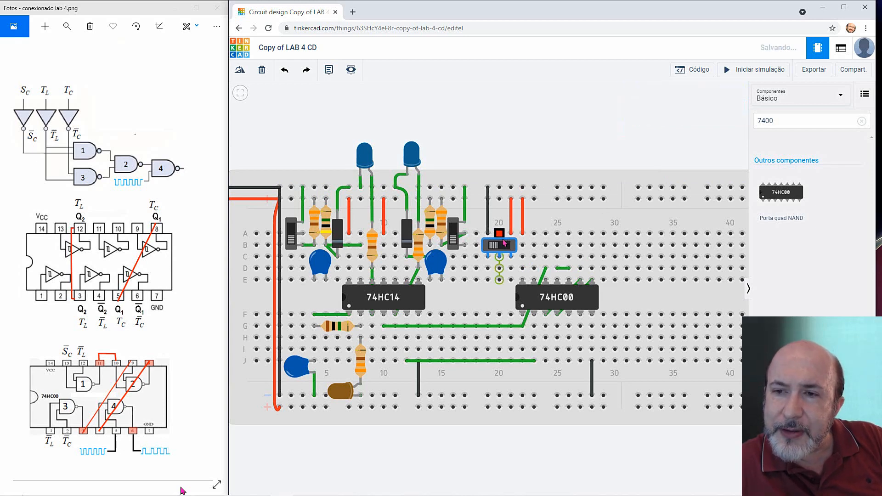
Wire the switch's middle terminal from D20 to D10, and connect E11 to E23, the 74HC00's input 4B, in green
click(499, 269)
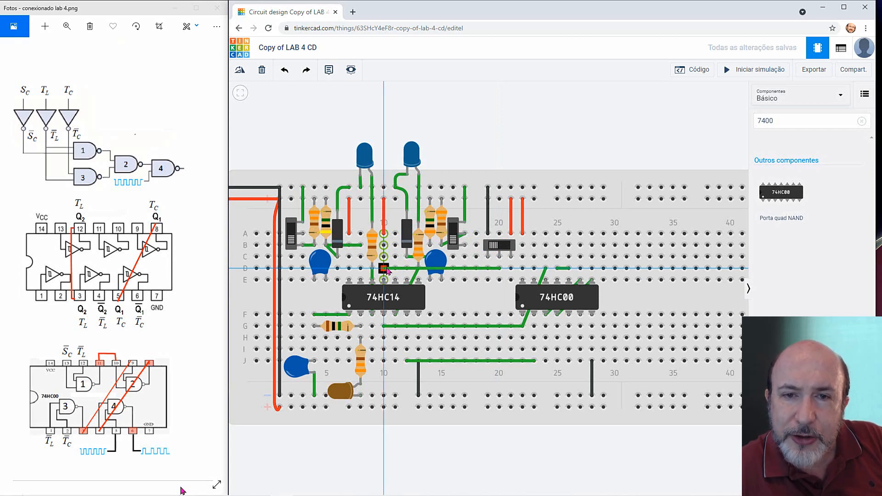
click(385, 268)
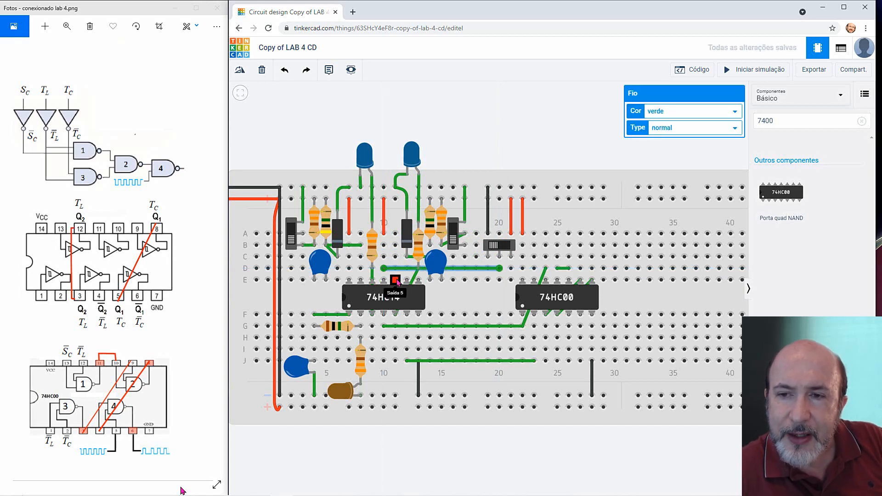
click(396, 281)
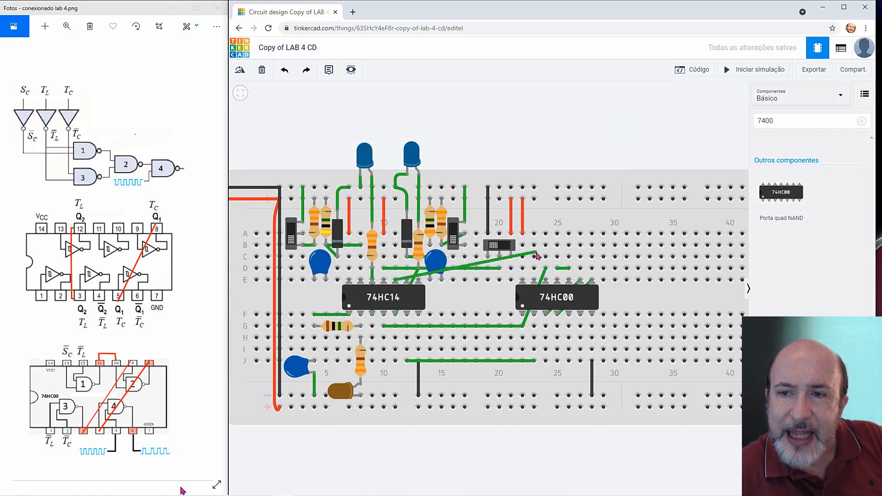
click(533, 281)
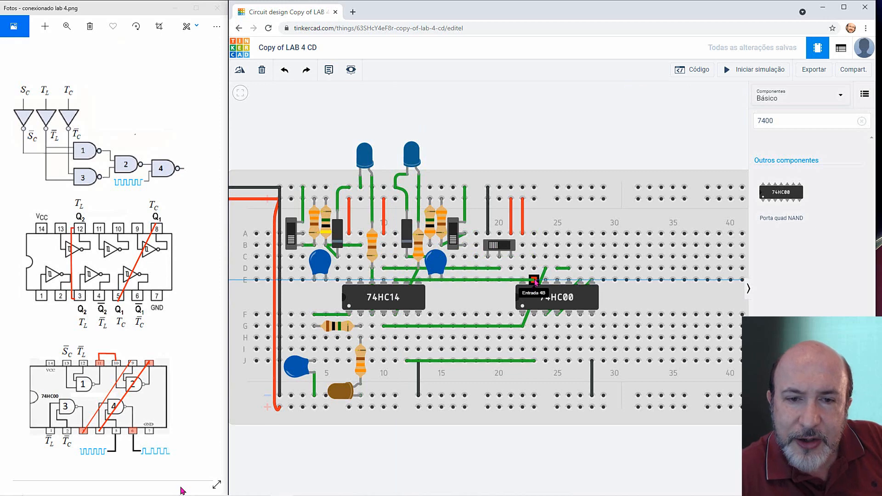
click(516, 134)
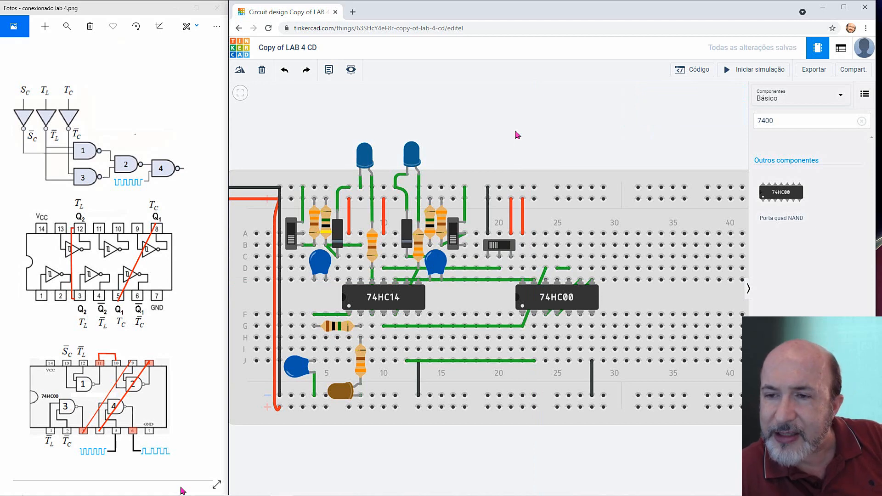
Duplicate the 330 Ω resistor below the 74HC14 and place the copy vertically in column 27 with its upper terminal in H27
click(362, 361)
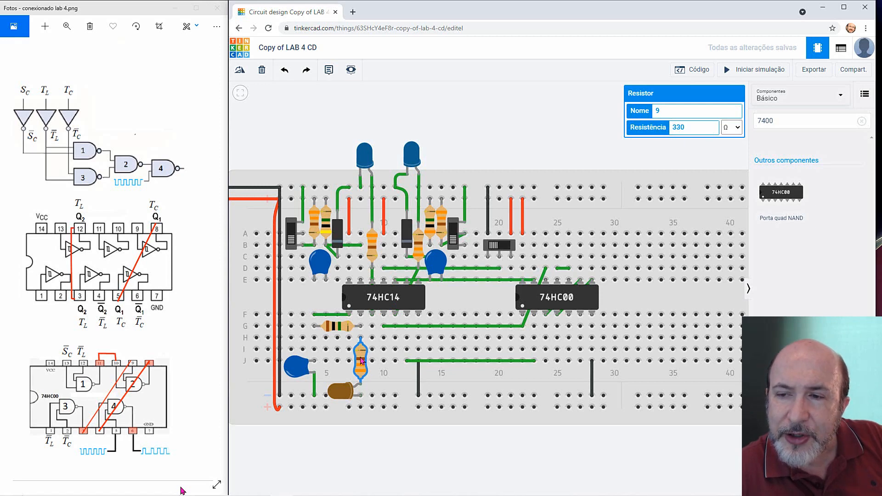
key(ctrl+c)
key(ctrl+v)
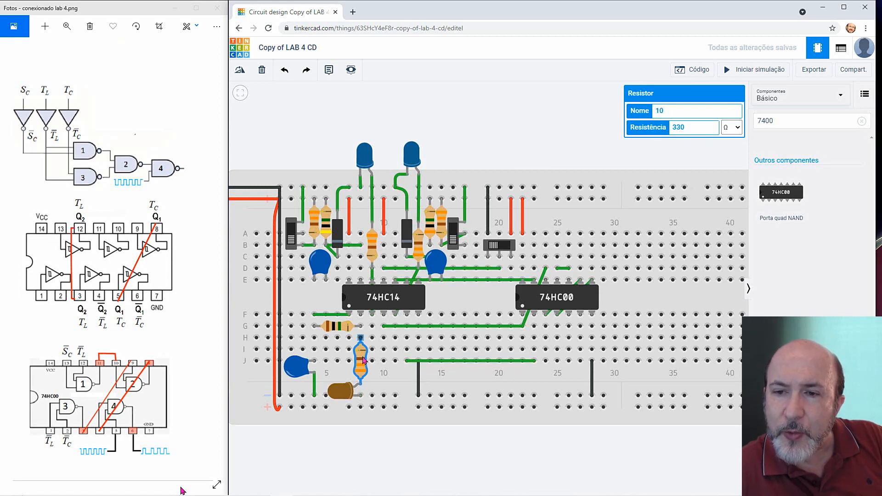
drag(363, 362, 496, 352)
drag(517, 351, 579, 363)
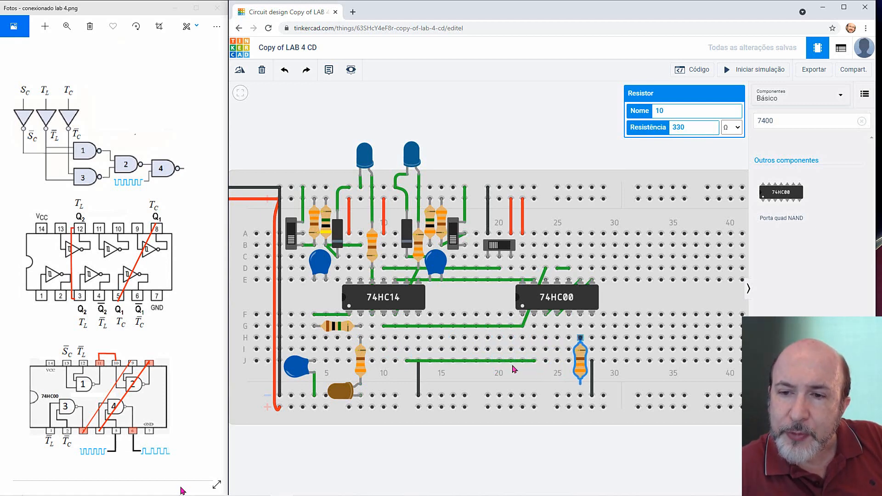
Duplicate the orange LED and place the copy with its anode on the lower terminal of the column 27 resistor
click(346, 394)
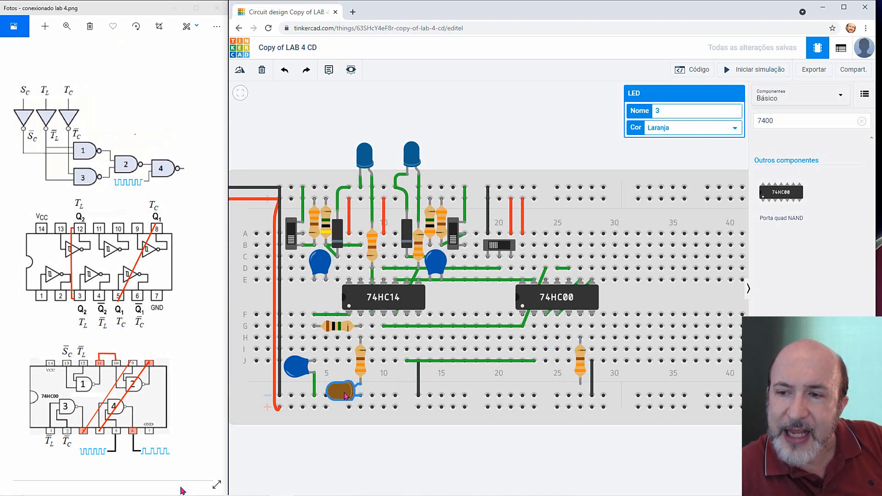
key(ctrl+v)
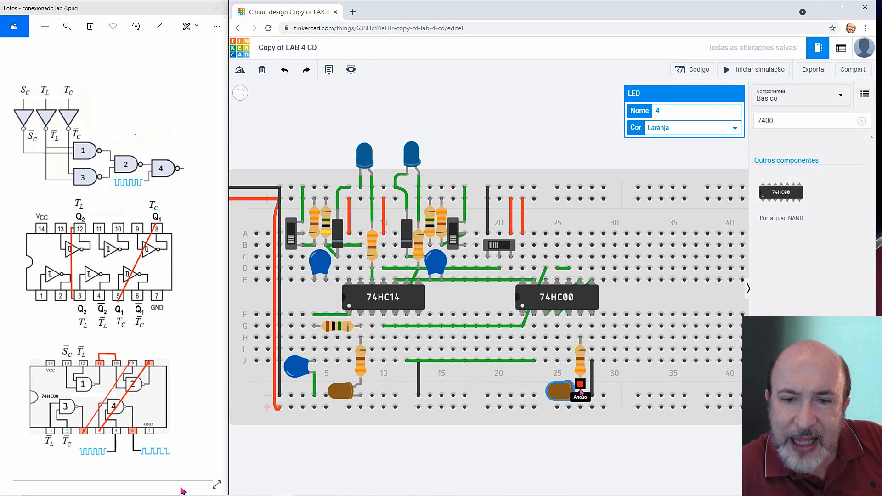
click(547, 387)
click(529, 386)
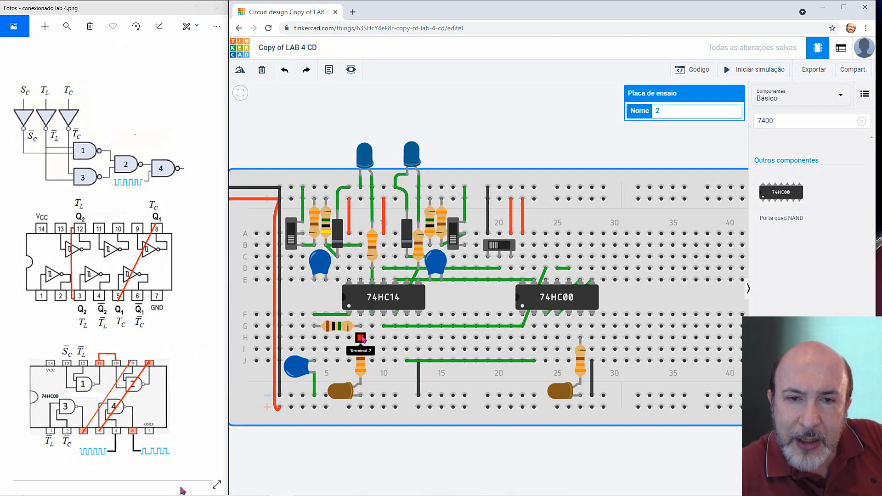
Wire H8 to H26 in green and delete the red wire between A10 and the upper positive rail
click(361, 338)
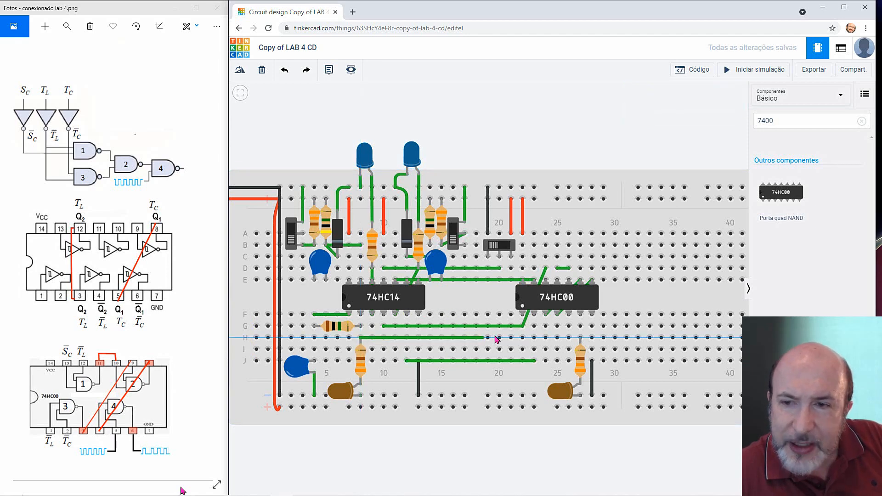
click(569, 339)
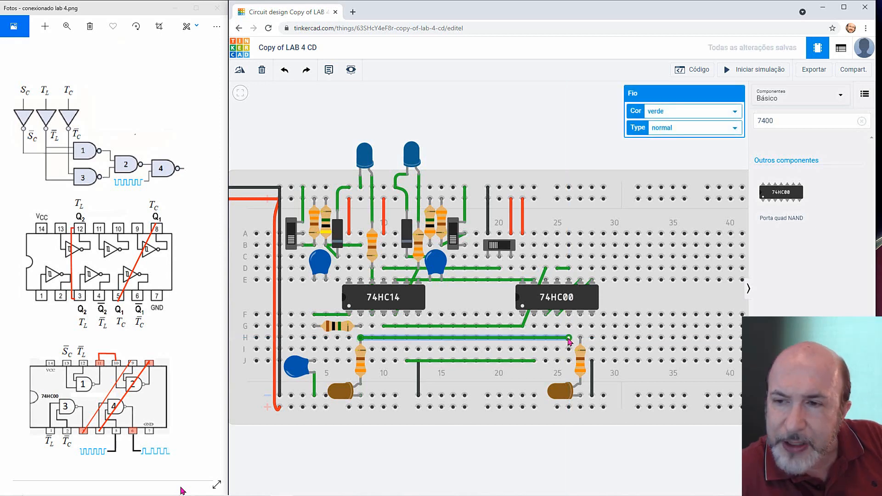
click(461, 168)
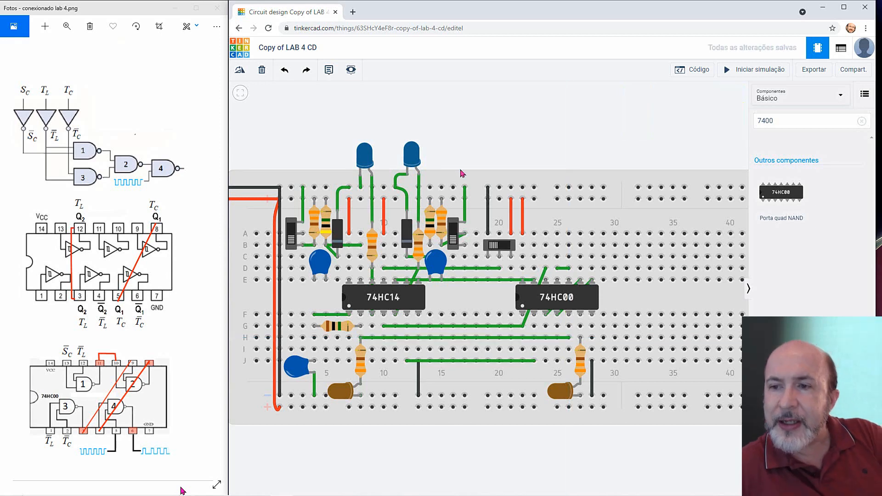
click(384, 217)
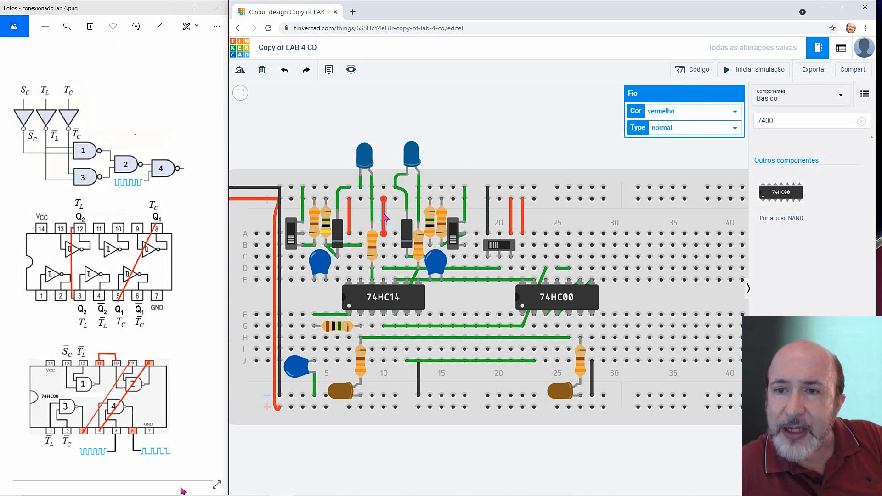
key(Delete)
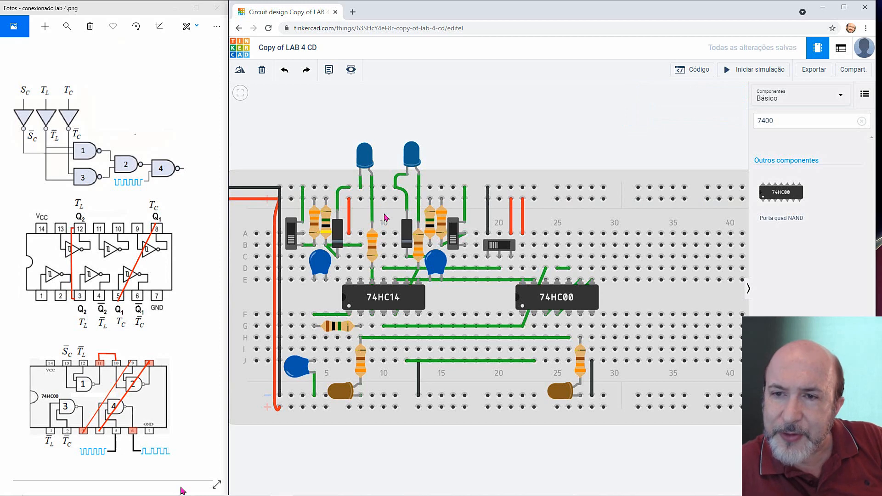
Change the colour of the LED below the 74HC00 to blue (Azul)
click(561, 392)
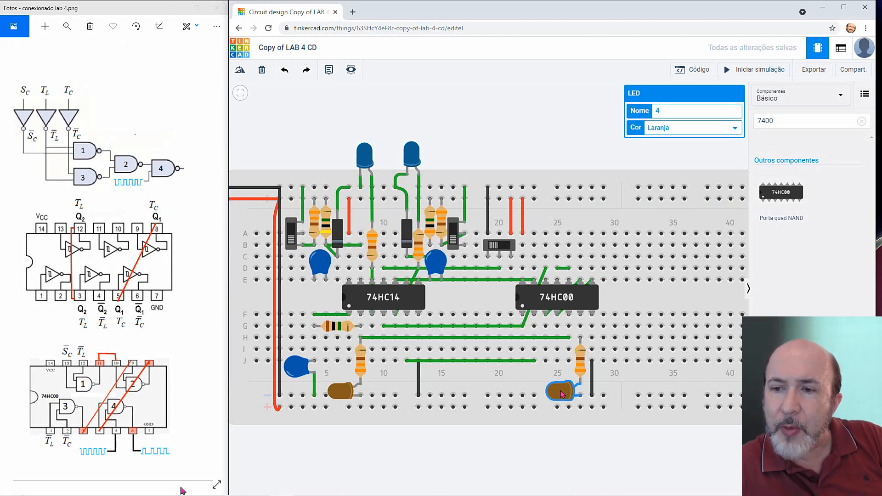
click(735, 129)
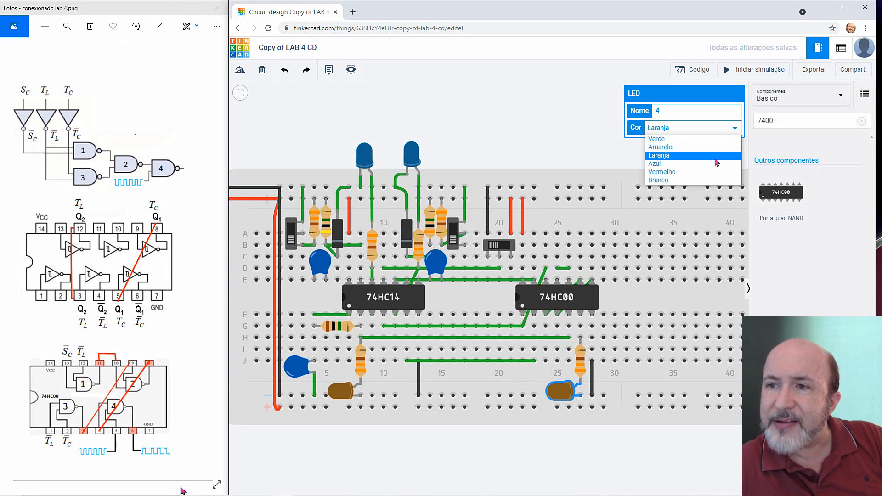
click(715, 164)
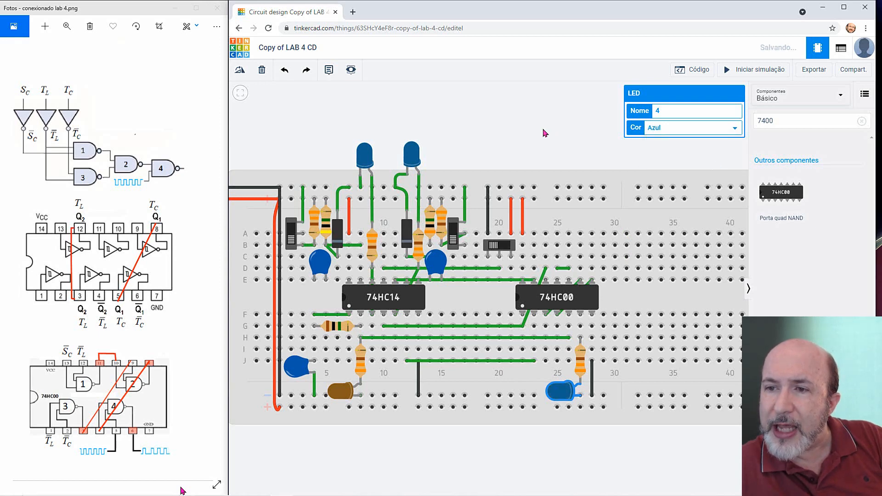
click(544, 133)
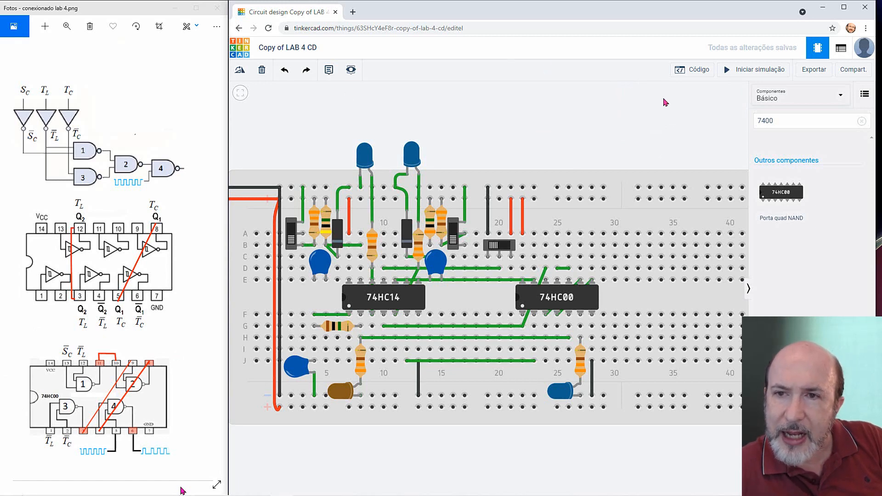
Start the simulation and toggle the vertical slide switch near column 2 to trigger its timing stage
click(753, 70)
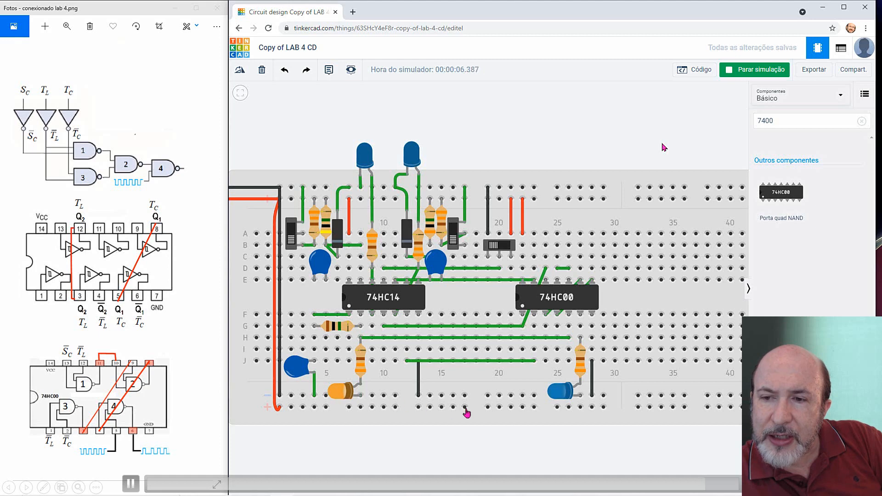
click(291, 240)
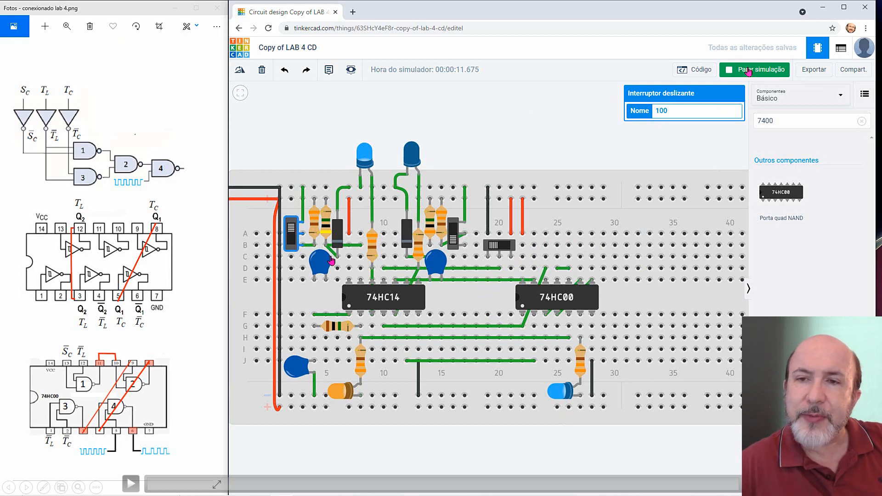
key(Right)
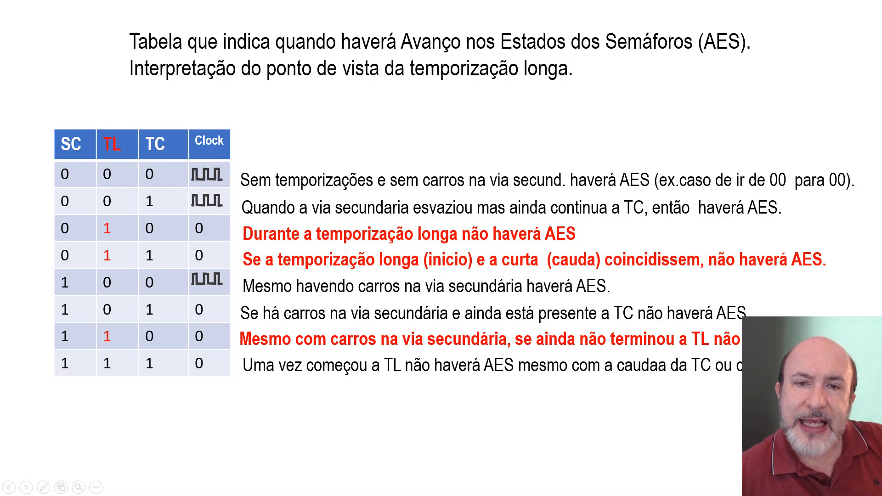